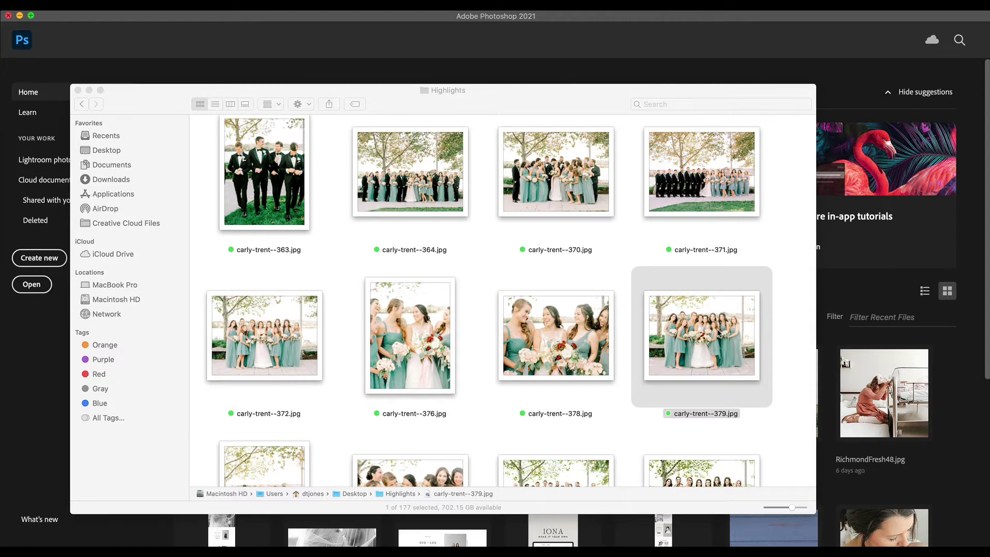
Drag carly-trent--379.jpg from the Finder Highlights window onto Photoshop to open it
{"action": "left_click_drag", "start_coordinate": [718, 349], "coordinate": [466, 468]}
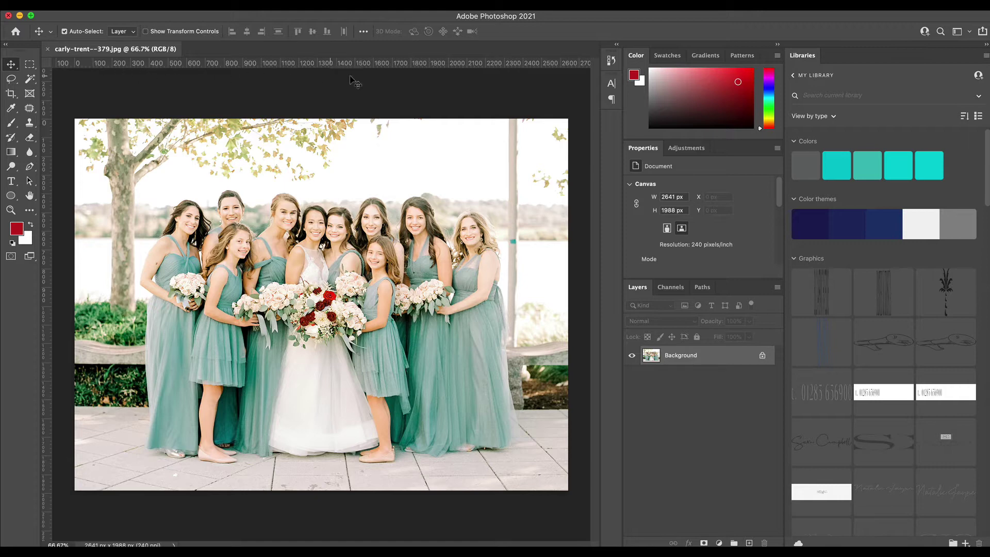
{"action": "key", "text": "super"}
{"action": "key", "text": "super"}
{"action": "key", "text": "super"}
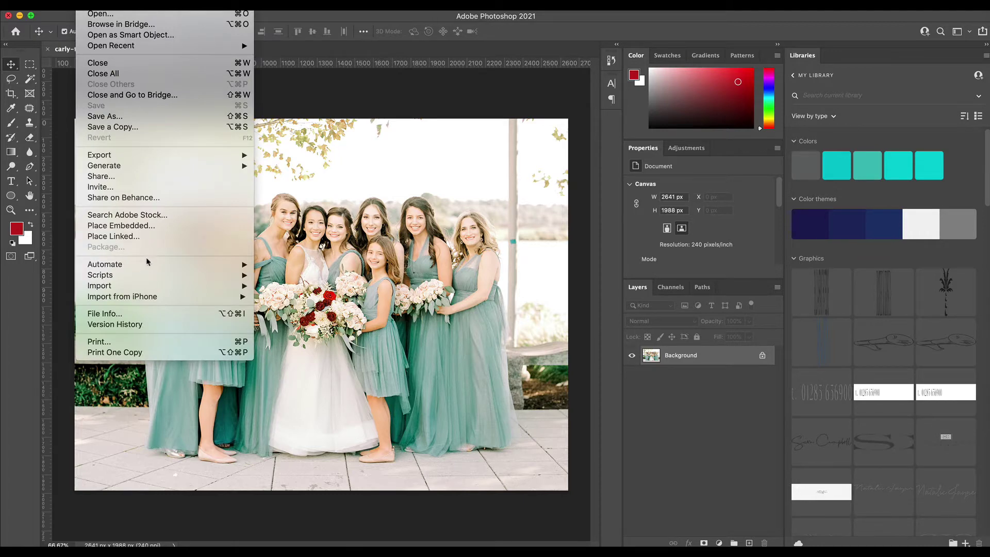
In File > Export > Save for Web (Legacy), resize the JPEG export to 1400 × 1054 px
{"action": "mouse_move", "coordinate": [147, 268]}
{"action": "mouse_move", "coordinate": [180, 155]}
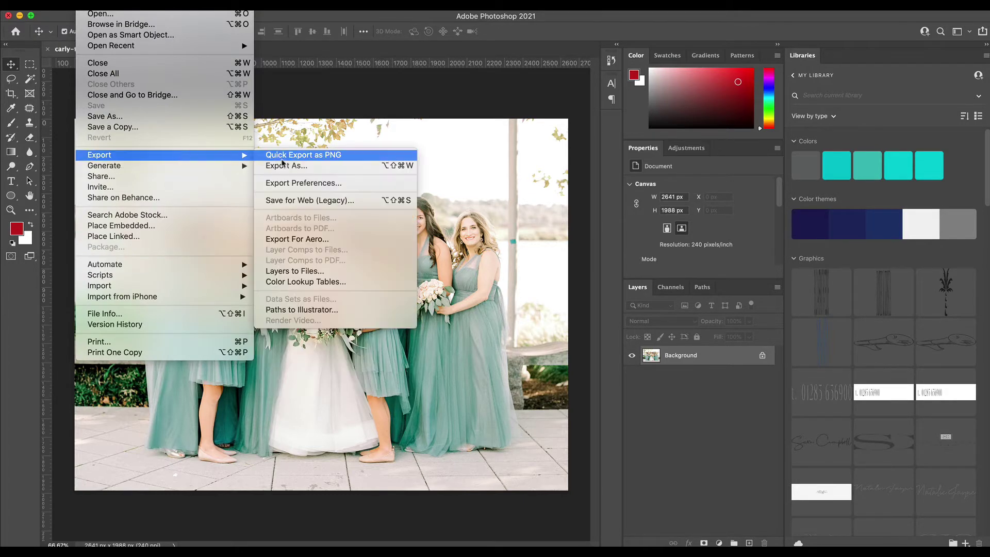
{"action": "left_click", "coordinate": [292, 204]}
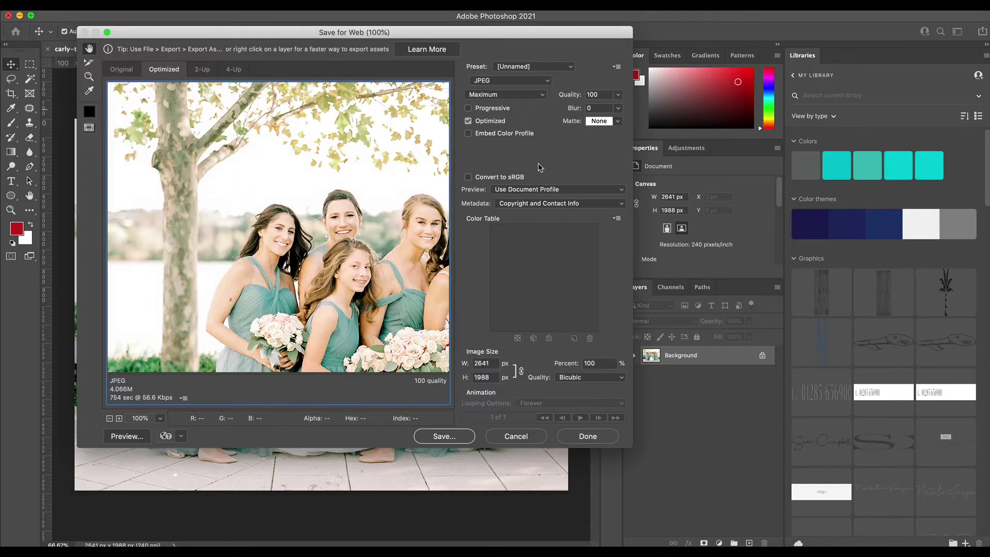
{"action": "left_click_drag", "start_coordinate": [492, 363], "coordinate": [452, 362]}
{"action": "type", "text": "1400"}
{"action": "key", "text": "Tab"}
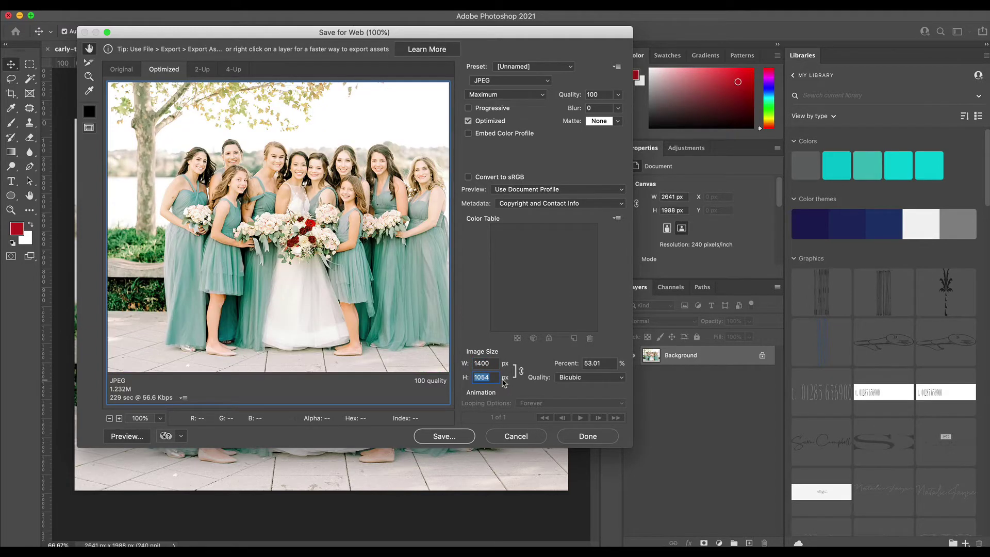
{"action": "left_click", "coordinate": [619, 95]}
Zoom the preview to 200%, compare quality levels, settle on JPEG quality 72 and save
{"action": "left_click_drag", "start_coordinate": [619, 108], "coordinate": [571, 112]}
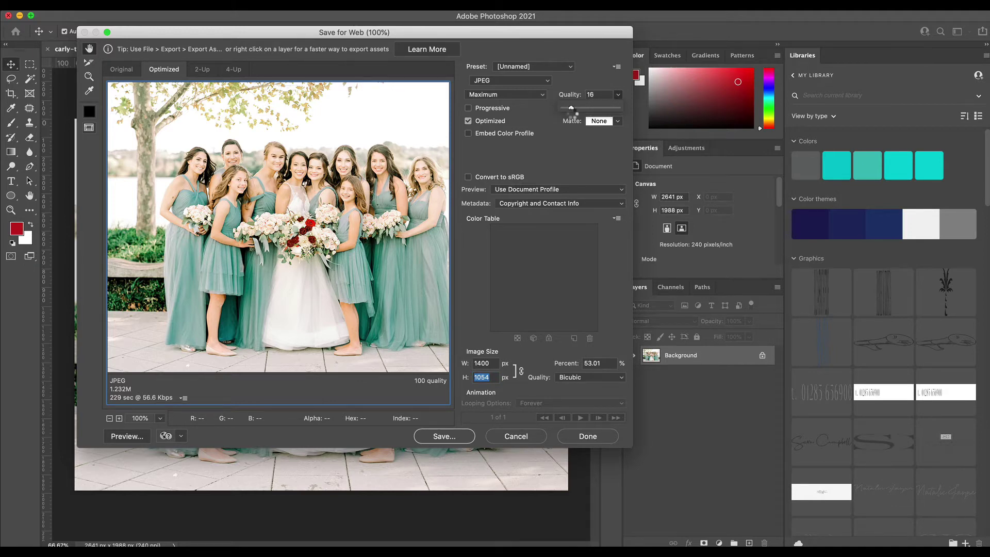
{"action": "left_click", "coordinate": [119, 418]}
{"action": "left_click", "coordinate": [618, 94]}
{"action": "left_click", "coordinate": [595, 109]}
{"action": "mouse_move", "coordinate": [595, 110]}
{"action": "left_mouse_down"}
{"action": "mouse_move", "coordinate": [648, 110]}
{"action": "mouse_move", "coordinate": [610, 112]}
{"action": "left_mouse_up"}
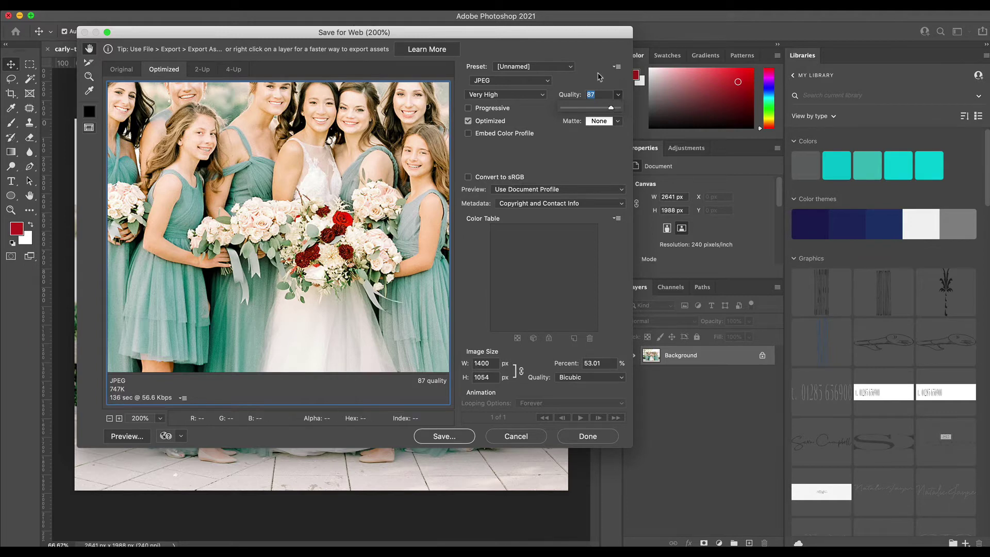
{"action": "left_click_drag", "start_coordinate": [612, 109], "coordinate": [628, 107]}
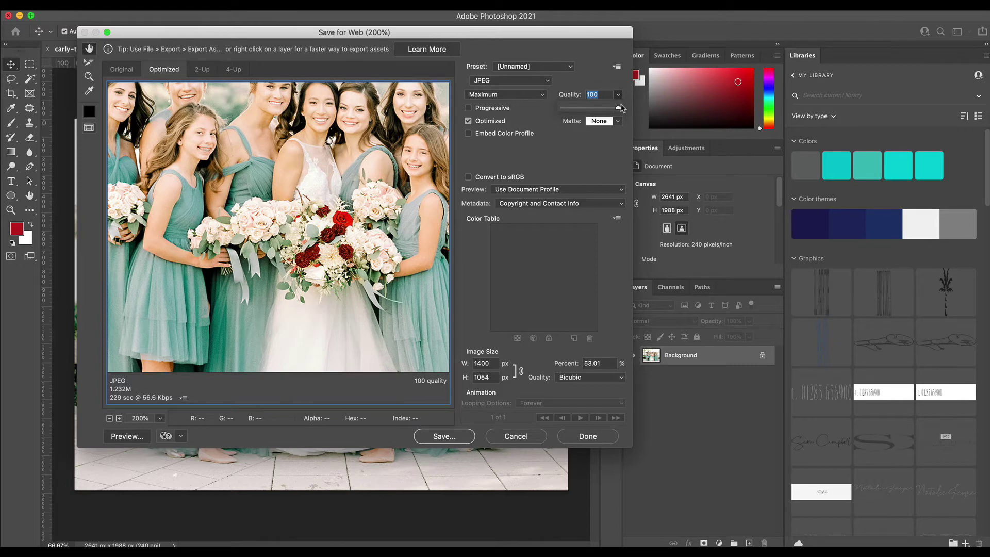
{"action": "left_click_drag", "start_coordinate": [618, 108], "coordinate": [602, 108]}
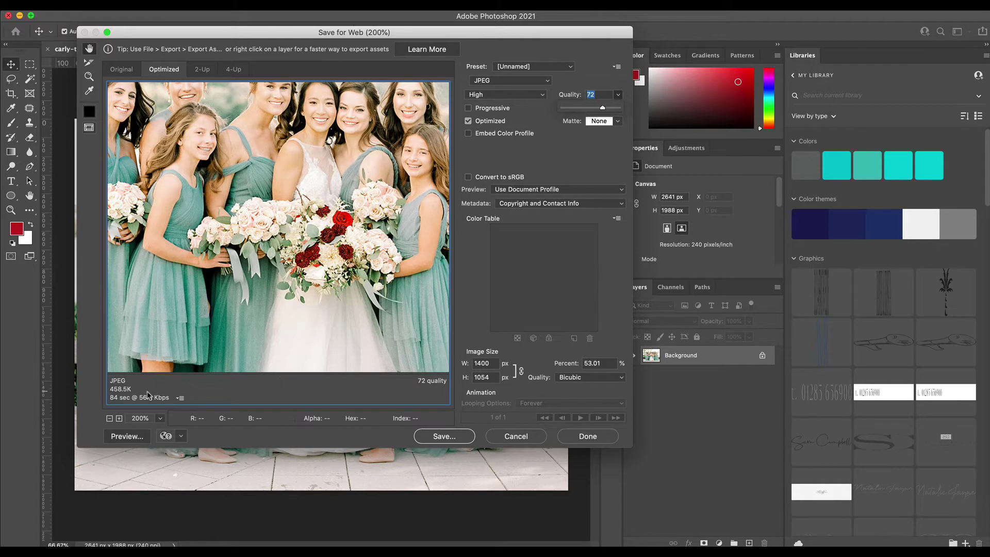
{"action": "left_click", "coordinate": [432, 434]}
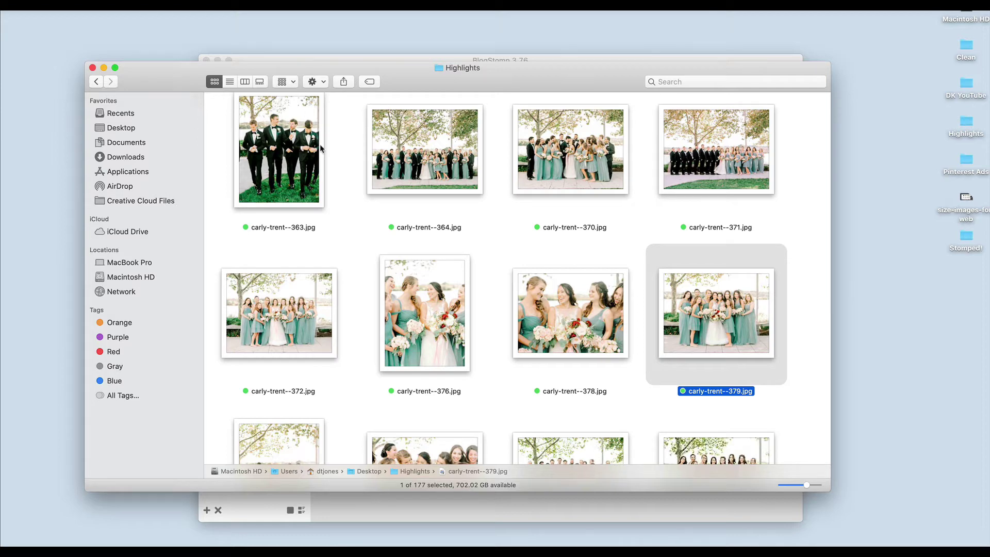
{"action": "scroll", "coordinate": [321, 148], "scroll_direction": "up", "scroll_amount": 1}
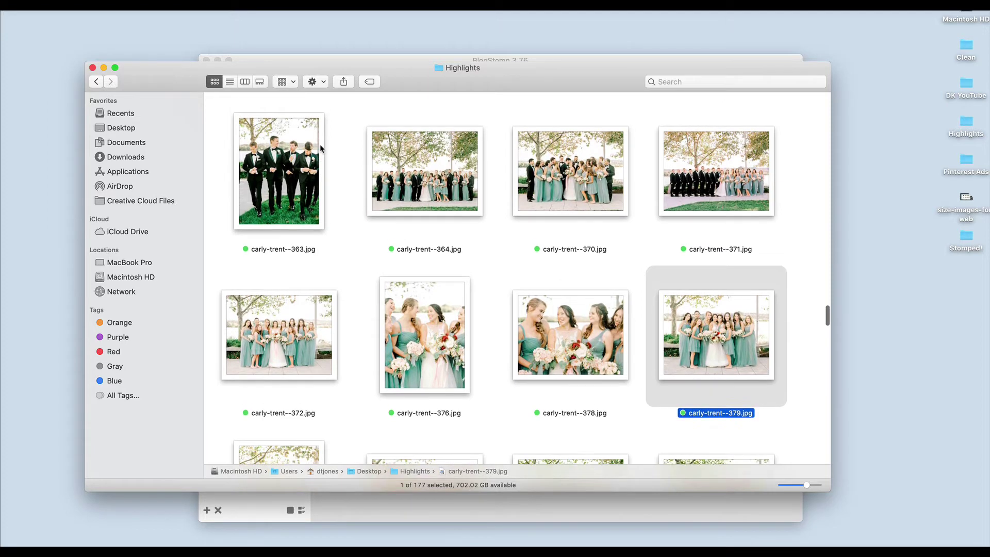
{"action": "left_click", "coordinate": [291, 175]}
{"action": "left_click", "coordinate": [419, 191], "text": "super"}
{"action": "left_click", "coordinate": [563, 200], "text": "super"}
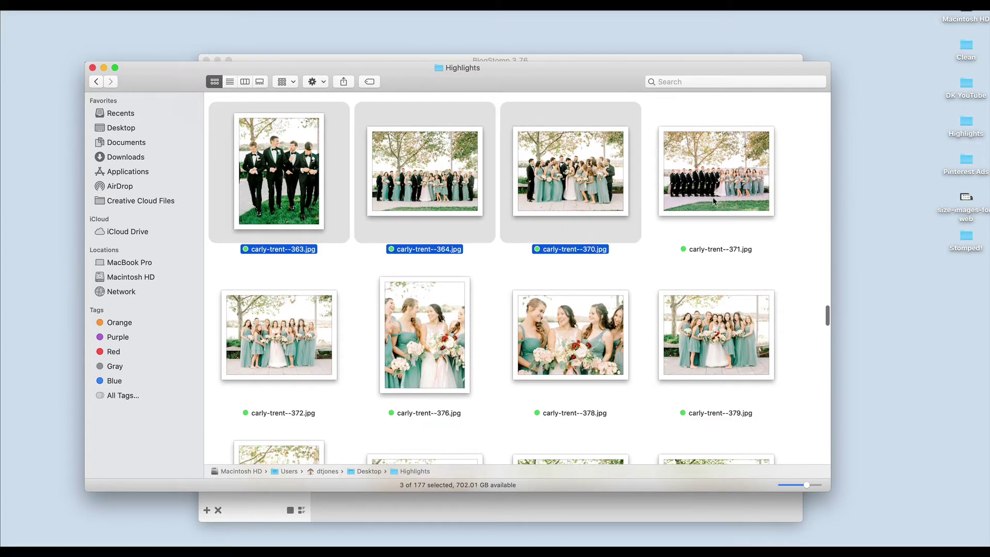
{"action": "left_click", "coordinate": [712, 197], "text": "super"}
{"action": "scroll", "coordinate": [732, 196], "scroll_direction": "down", "scroll_amount": 5}
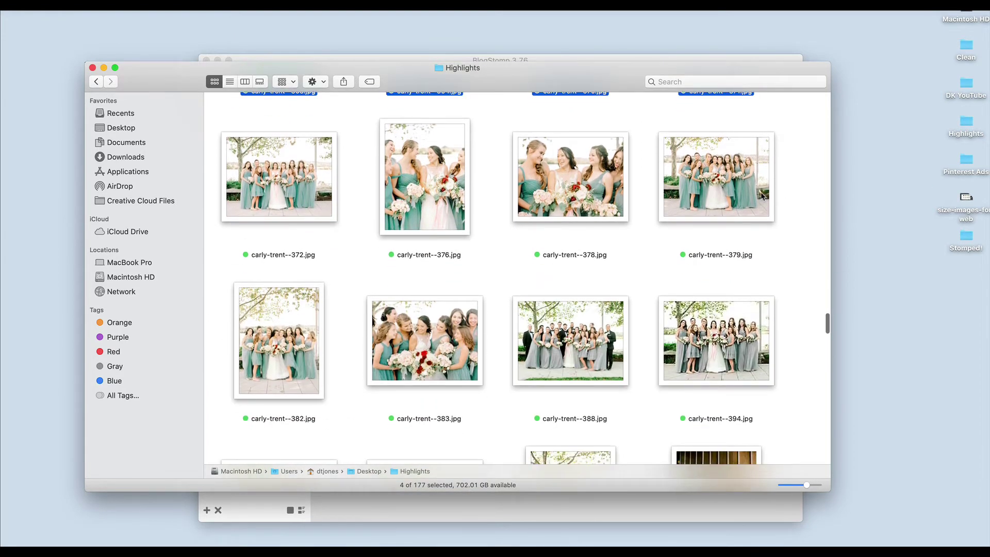
{"action": "left_click", "coordinate": [761, 196], "text": "super"}
{"action": "left_click", "coordinate": [563, 190], "text": "super"}
{"action": "left_click", "coordinate": [312, 190], "text": "super"}
{"action": "left_click", "coordinate": [442, 351], "text": "super"}
{"action": "scroll", "coordinate": [443, 352], "scroll_direction": "down", "scroll_amount": 3}
{"action": "scroll", "coordinate": [433, 345], "scroll_direction": "down", "scroll_amount": 2}
{"action": "scroll", "coordinate": [547, 278], "scroll_direction": "down", "scroll_amount": 3}
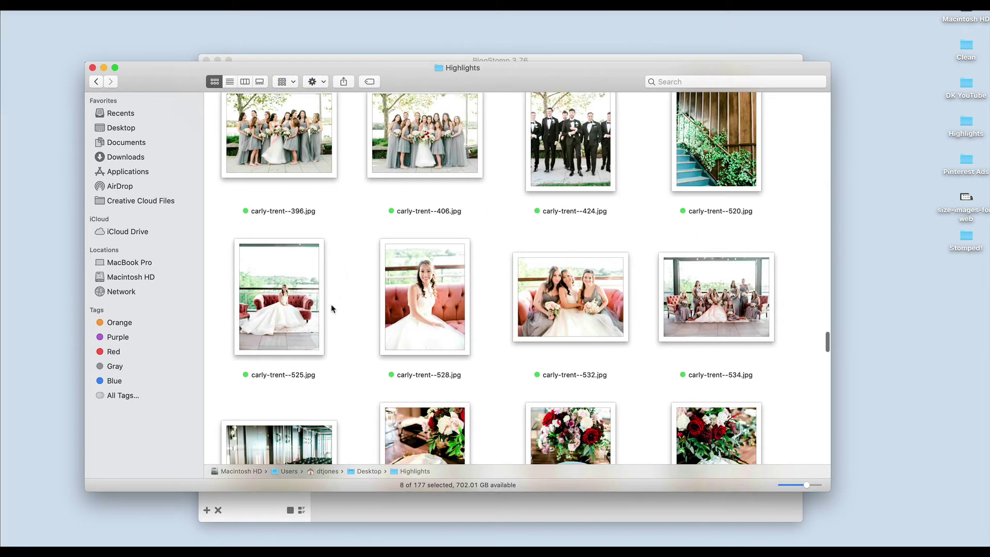
{"action": "left_click", "coordinate": [308, 311], "text": "super"}
{"action": "left_click", "coordinate": [602, 313], "text": "super"}
Drop the ten selected photos into BlogStomp and minimize the Finder window
{"action": "left_click_drag", "start_coordinate": [591, 72], "coordinate": [843, 79]}
{"action": "left_click_drag", "start_coordinate": [835, 292], "coordinate": [282, 297]}
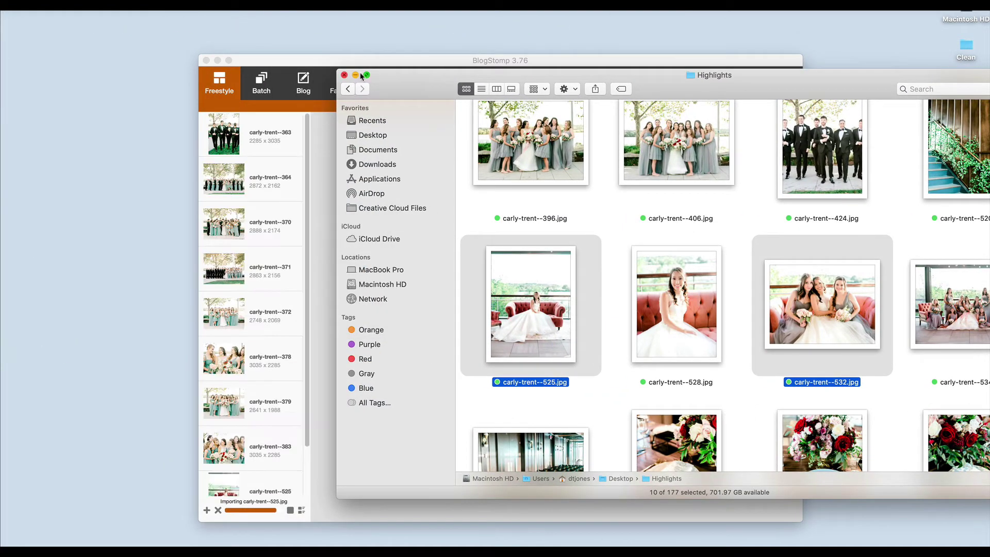
{"action": "key", "text": "super+m"}
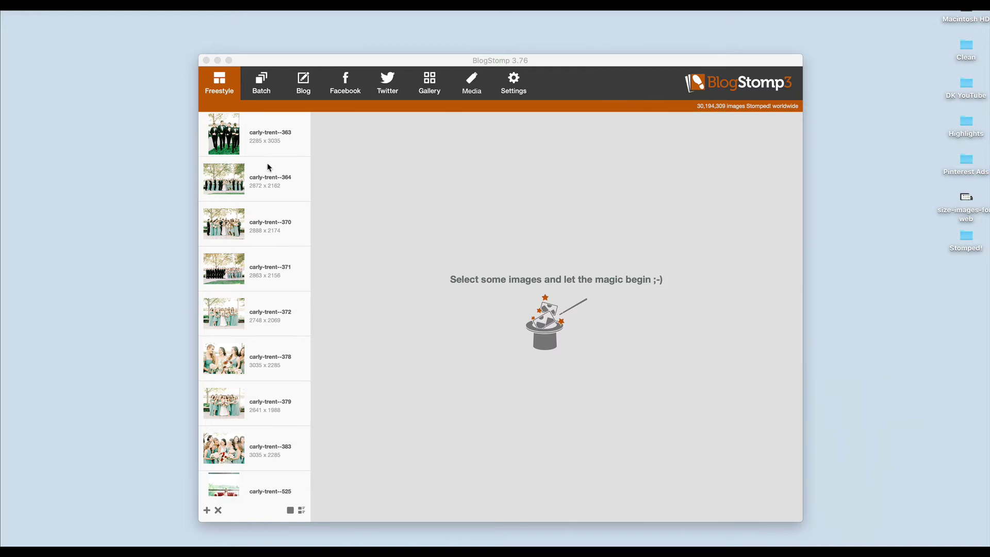
Preview carly-trent--363 and open the style editor showing the Krista 1400 style
{"action": "left_click", "coordinate": [266, 146]}
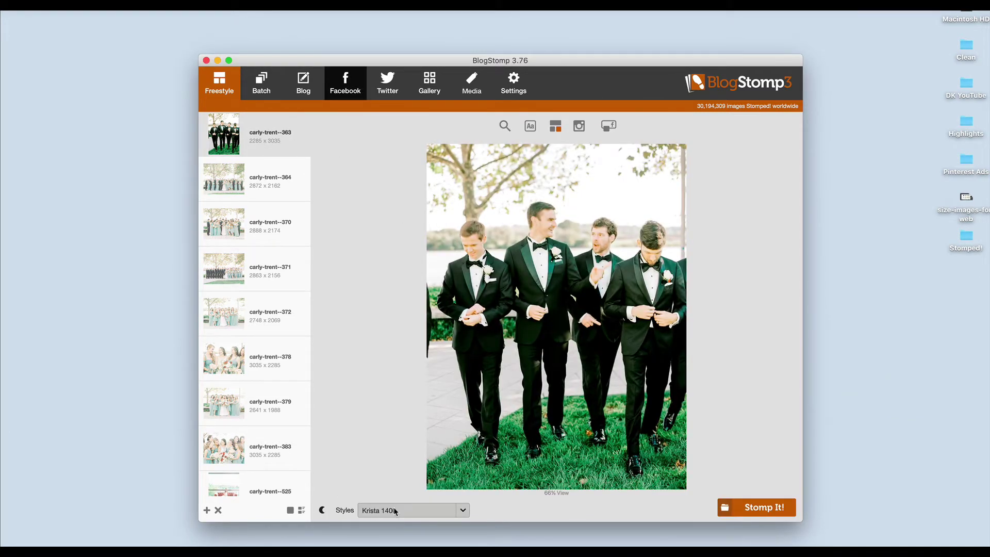
{"action": "left_click", "coordinate": [394, 510]}
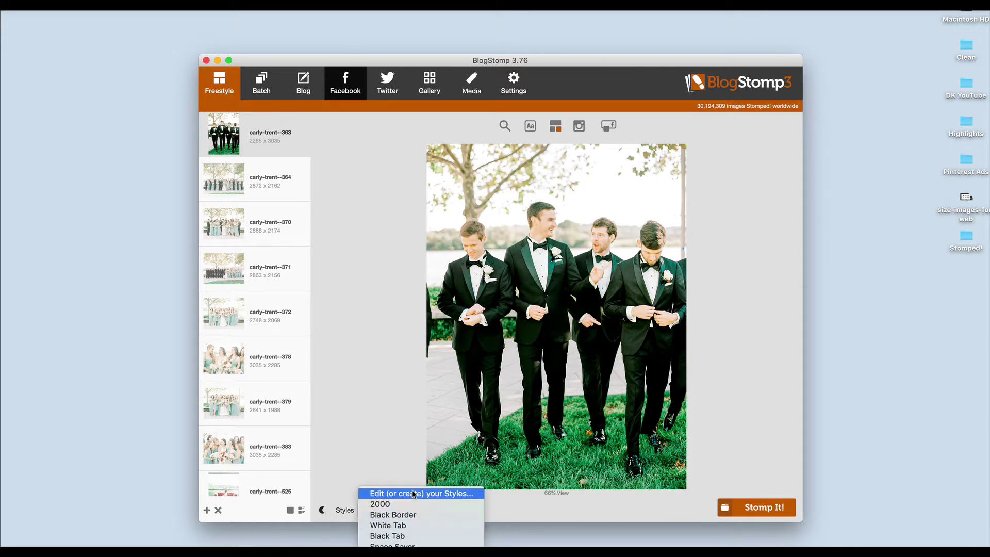
{"action": "left_click", "coordinate": [413, 496]}
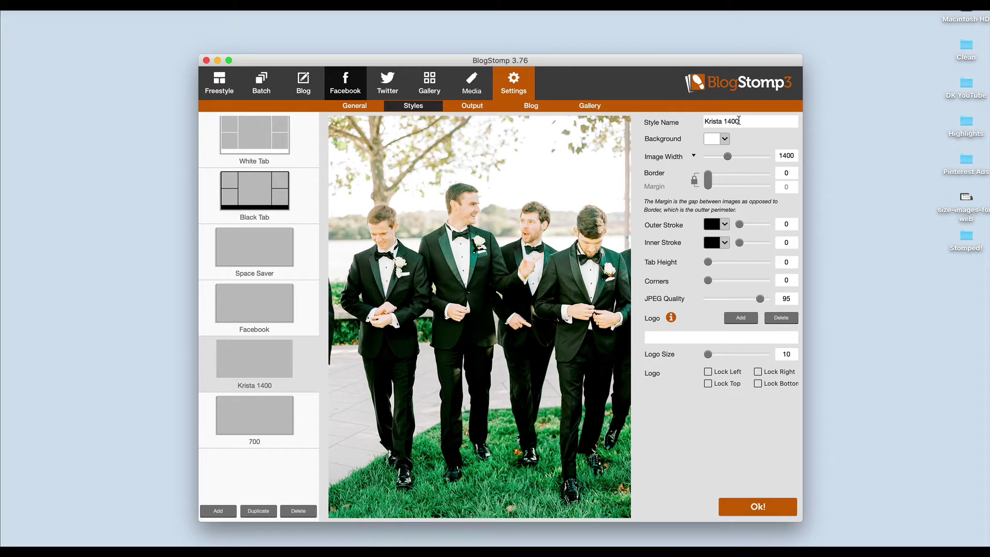
Rename the style to Krista Test 1400, try the border, tab and quality sliders, and remove the logo
{"action": "left_click", "coordinate": [724, 121]}
{"action": "type", "text": "Test"}
{"action": "mouse_move", "coordinate": [707, 181]}
{"action": "left_mouse_down"}
{"action": "mouse_move", "coordinate": [715, 181]}
{"action": "mouse_move", "coordinate": [698, 184]}
{"action": "left_mouse_up"}
{"action": "mouse_move", "coordinate": [708, 261]}
{"action": "left_mouse_down"}
{"action": "mouse_move", "coordinate": [724, 264]}
{"action": "mouse_move", "coordinate": [705, 263]}
{"action": "left_mouse_up"}
{"action": "mouse_move", "coordinate": [760, 300]}
{"action": "left_mouse_down"}
{"action": "mouse_move", "coordinate": [751, 300]}
{"action": "mouse_move", "coordinate": [760, 300]}
{"action": "left_mouse_up"}
{"action": "left_click", "coordinate": [781, 318]}
{"action": "left_click", "coordinate": [482, 105]}
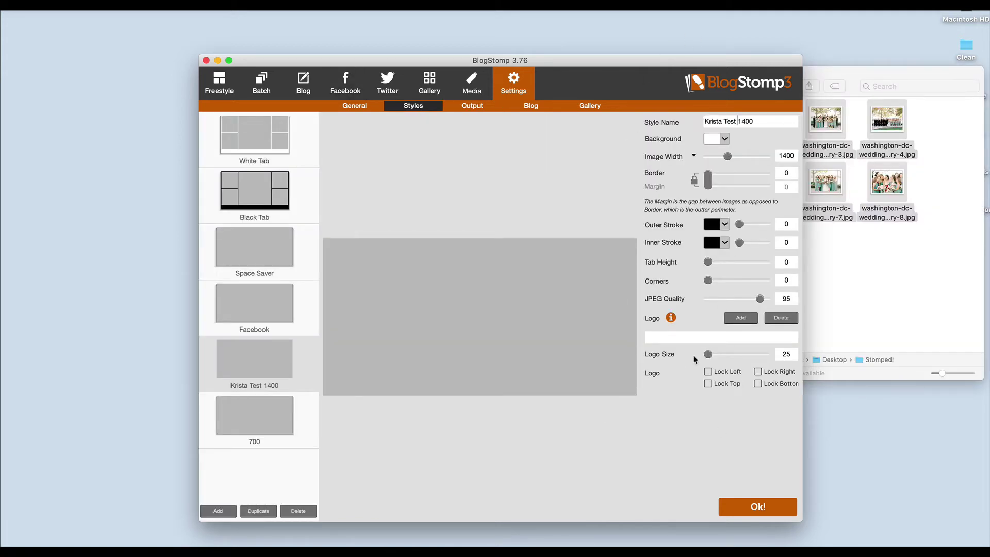
Confirm the style, preview carly-trent--363, review the Output sharpening settings, then reopen the styles list
{"action": "left_click", "coordinate": [754, 510]}
{"action": "left_click", "coordinate": [298, 135]}
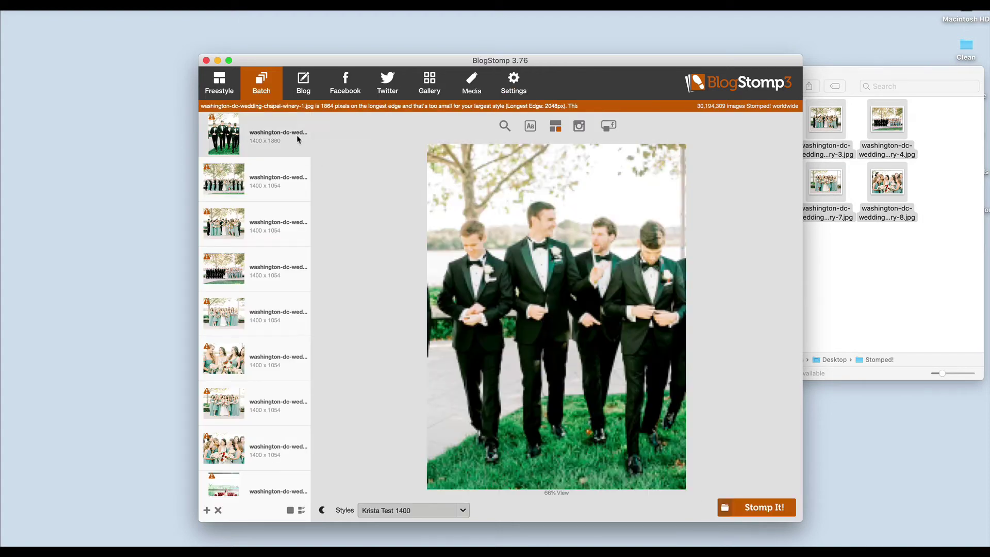
{"action": "left_click", "coordinate": [432, 510]}
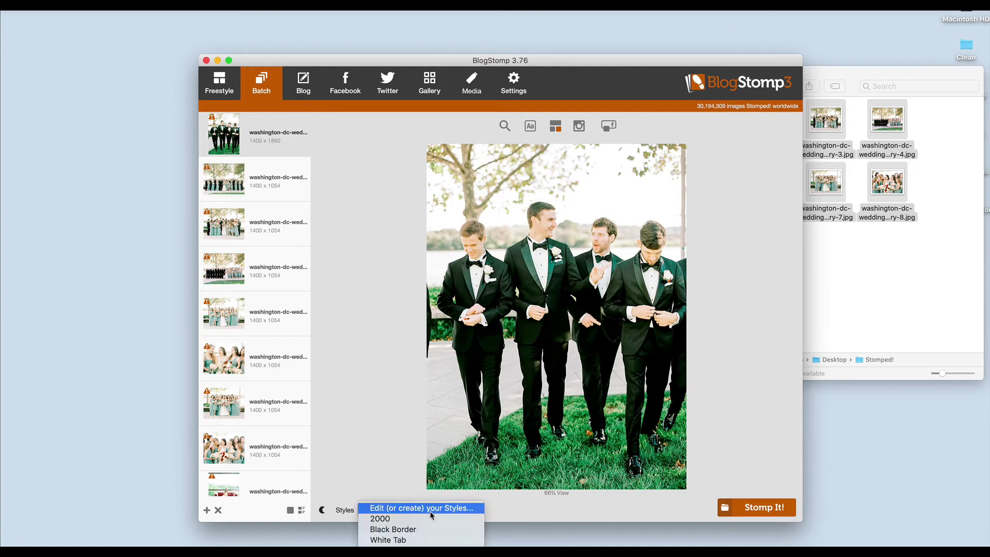
{"action": "left_click", "coordinate": [431, 510]}
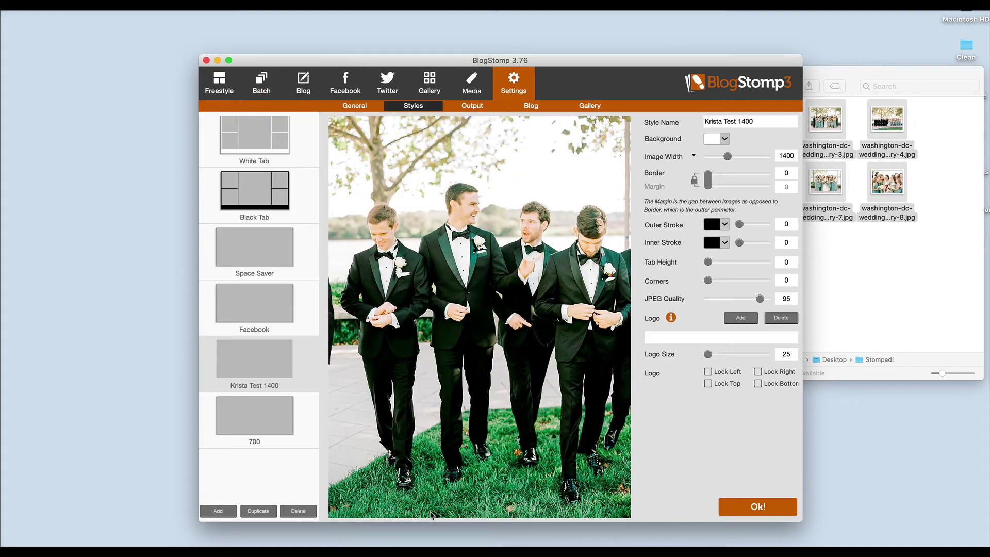
{"action": "left_click", "coordinate": [474, 106]}
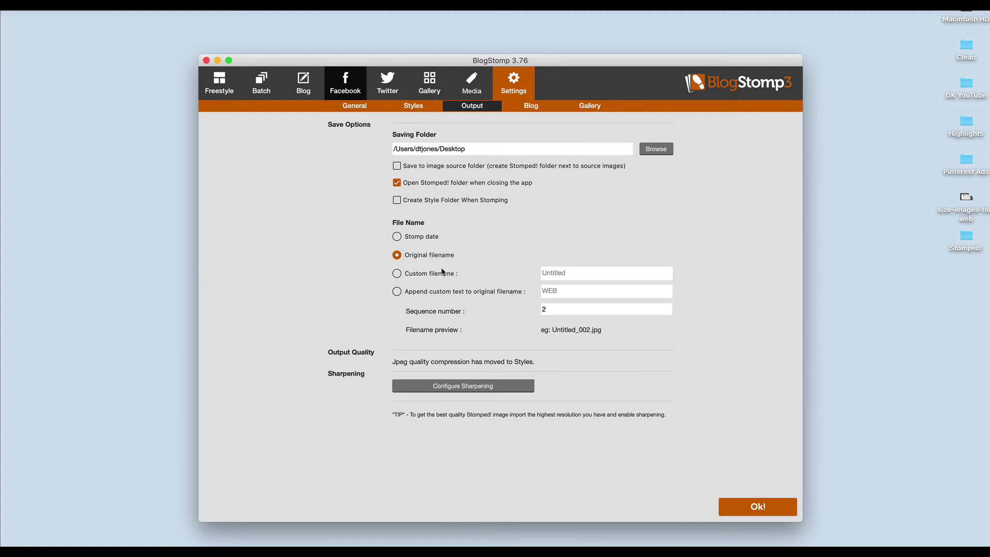
{"action": "left_click", "coordinate": [458, 388]}
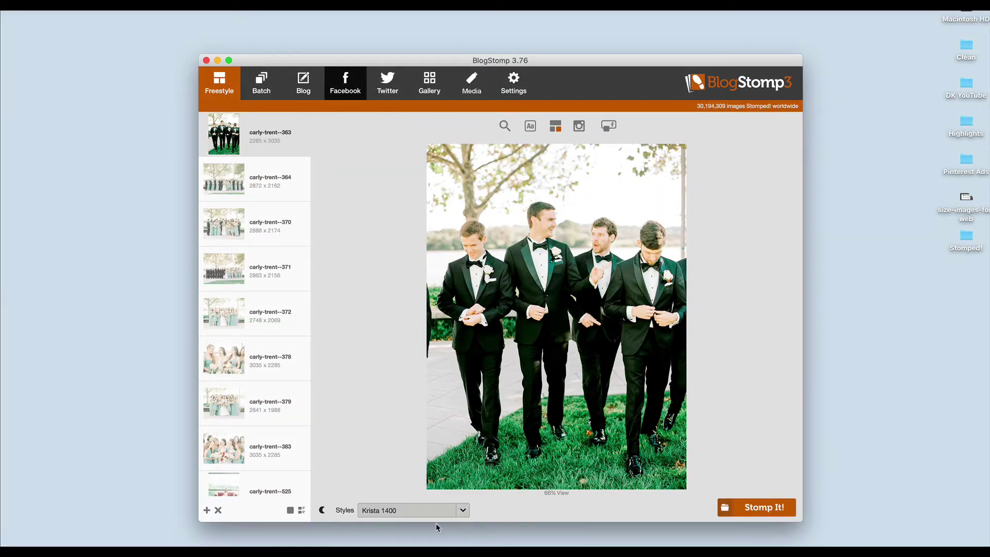
{"action": "left_click", "coordinate": [438, 512]}
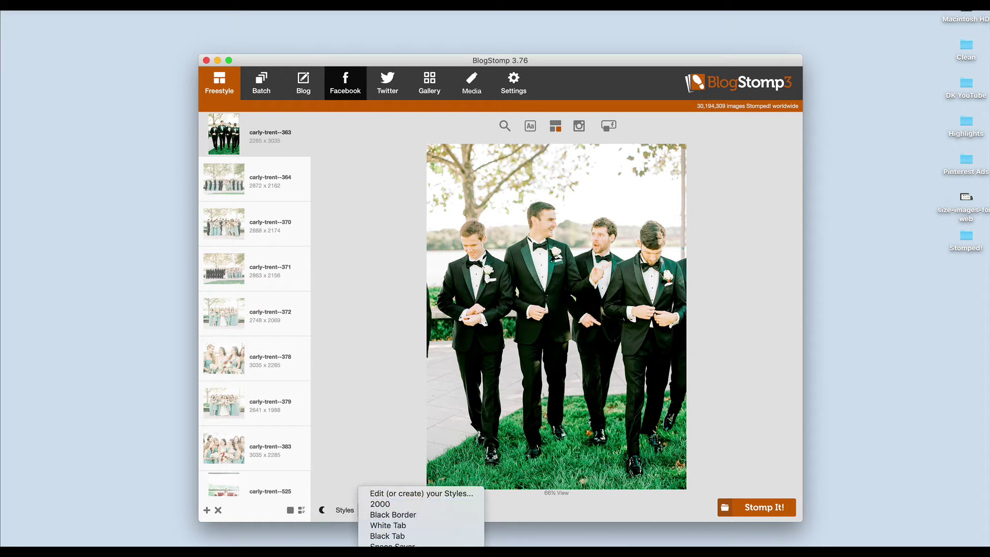
Keep Krista 1400, stomp all ten photos in Batch mode, and open the desktop Stomped! folder
{"action": "left_click", "coordinate": [382, 536]}
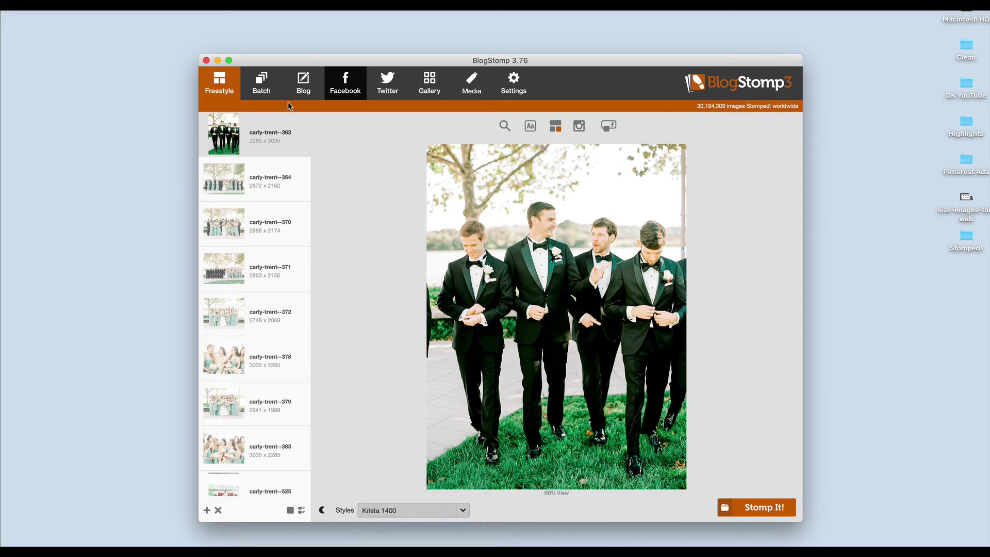
{"action": "left_click", "coordinate": [264, 85]}
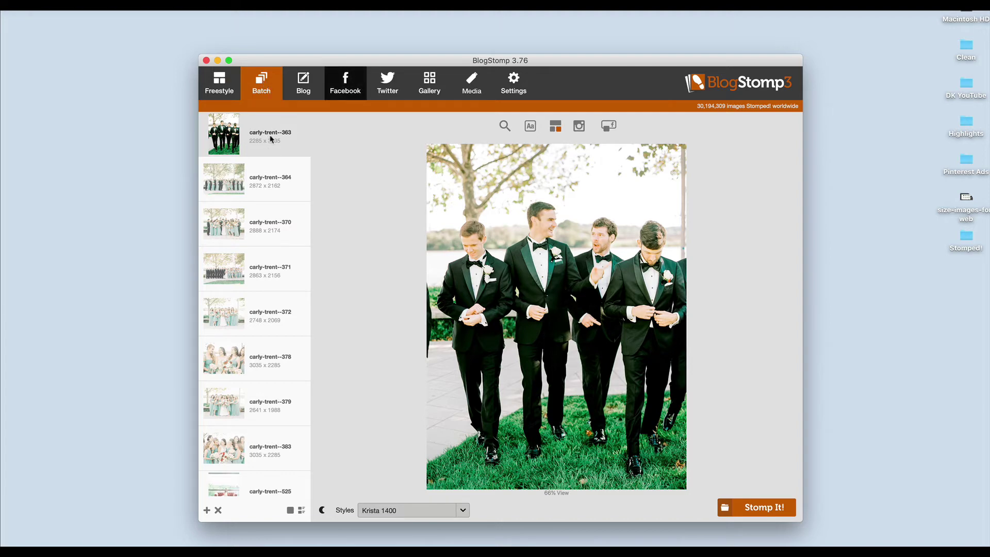
{"action": "scroll", "coordinate": [271, 138], "scroll_direction": "down", "scroll_amount": 3}
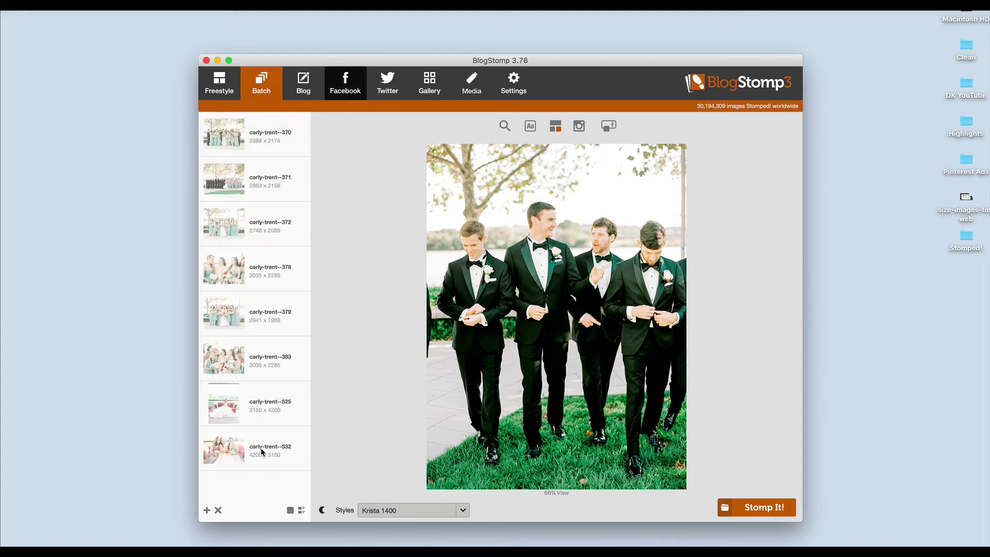
{"action": "scroll", "coordinate": [262, 447], "scroll_direction": "up", "scroll_amount": 3}
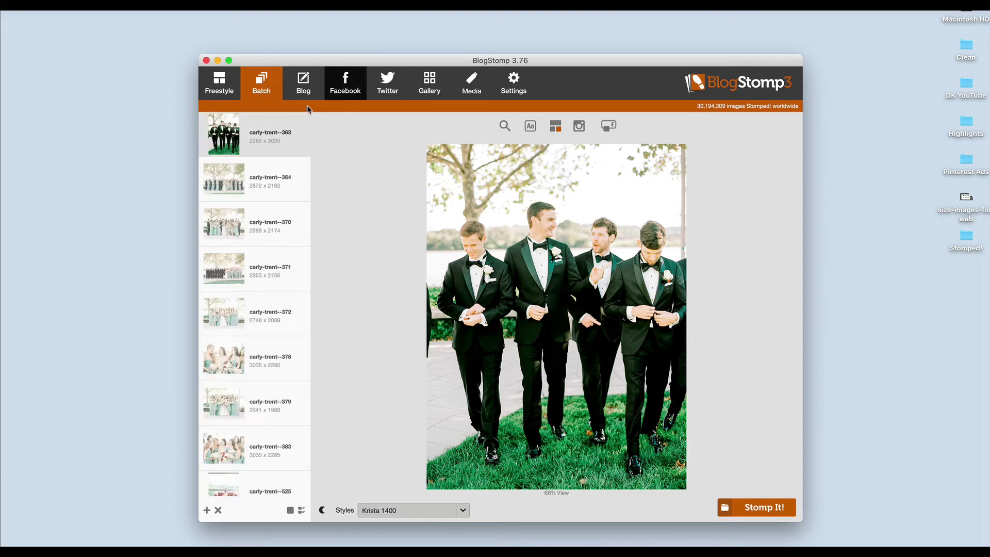
{"action": "left_click", "coordinate": [758, 509]}
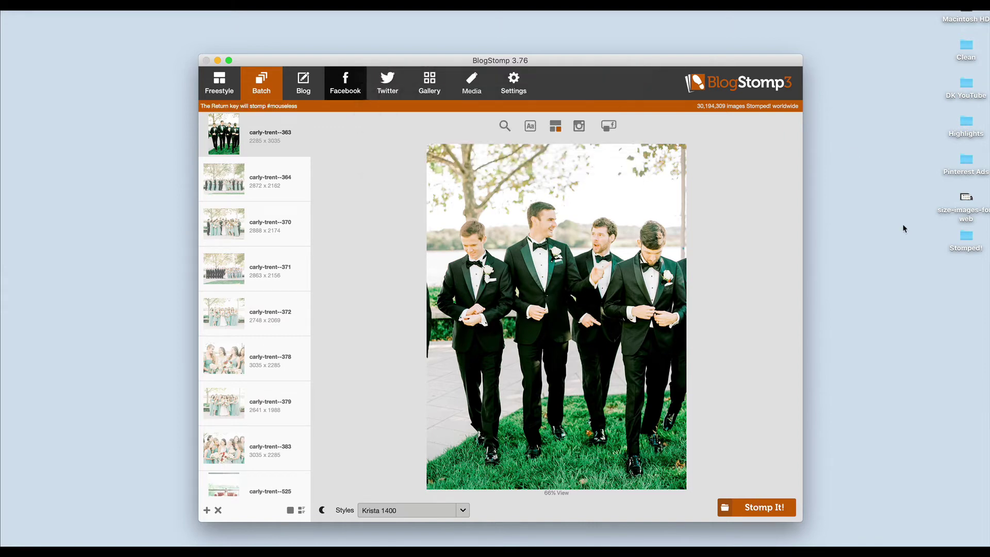
{"action": "left_click", "coordinate": [965, 242]}
{"action": "double_click", "coordinate": [964, 242]}
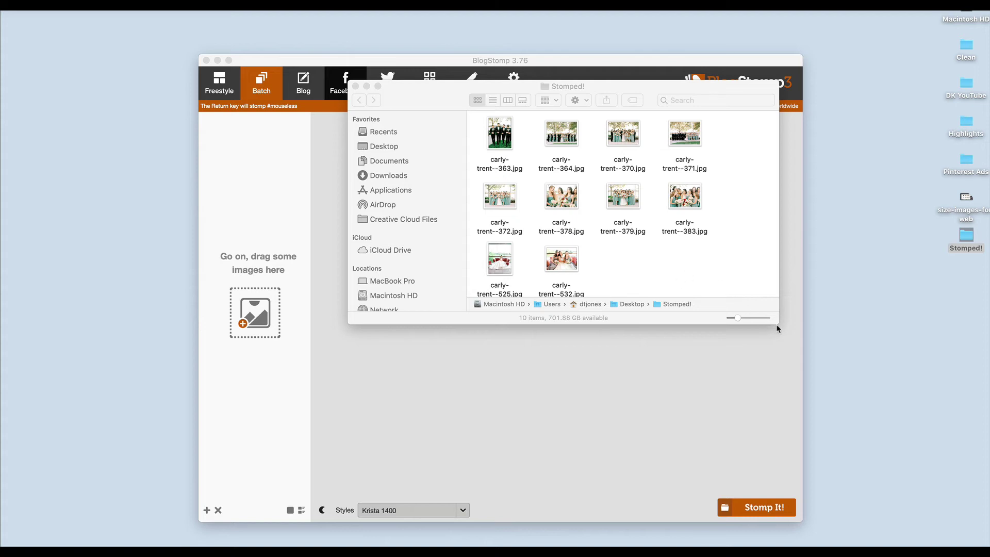
Enlarge the Stomped! window, select all ten resized JPEGs, and bring up their context menu
{"action": "left_click_drag", "start_coordinate": [777, 328], "coordinate": [779, 394]}
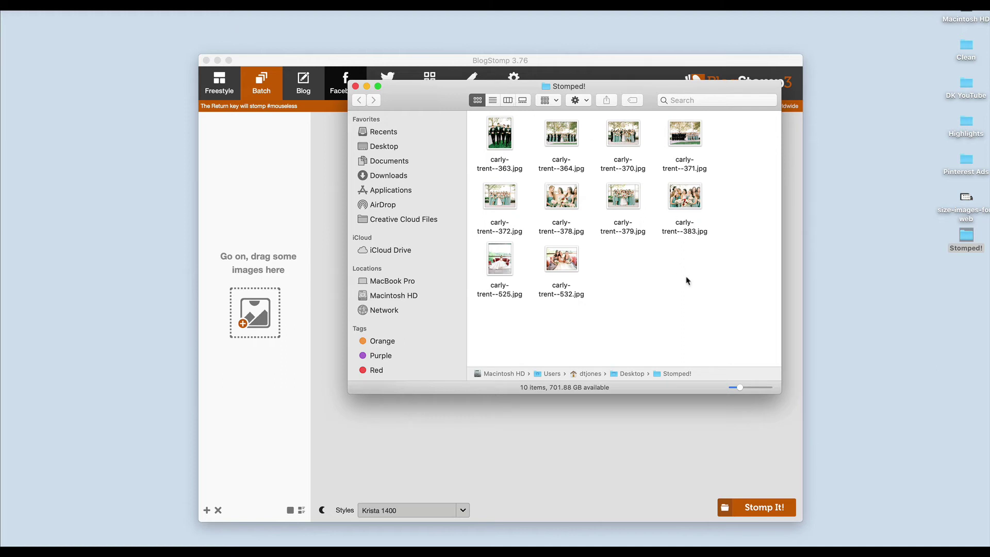
{"action": "left_click_drag", "start_coordinate": [474, 113], "coordinate": [725, 310]}
{"action": "right_click", "coordinate": [686, 204]}
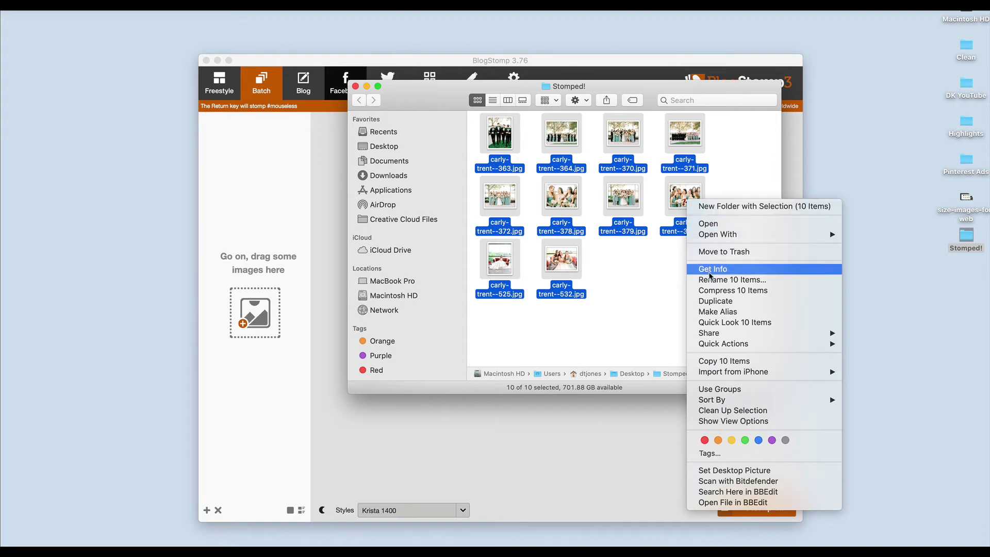
Open Finder's Rename dialog for the ten photos and set its mode to Format
{"action": "left_click", "coordinate": [711, 281]}
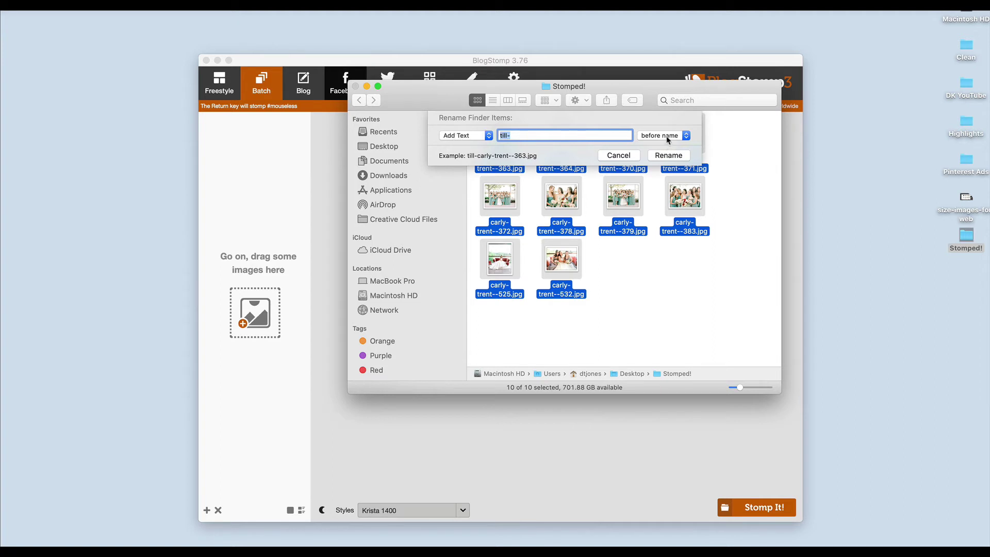
{"action": "left_click", "coordinate": [466, 135]}
{"action": "left_click", "coordinate": [458, 144]}
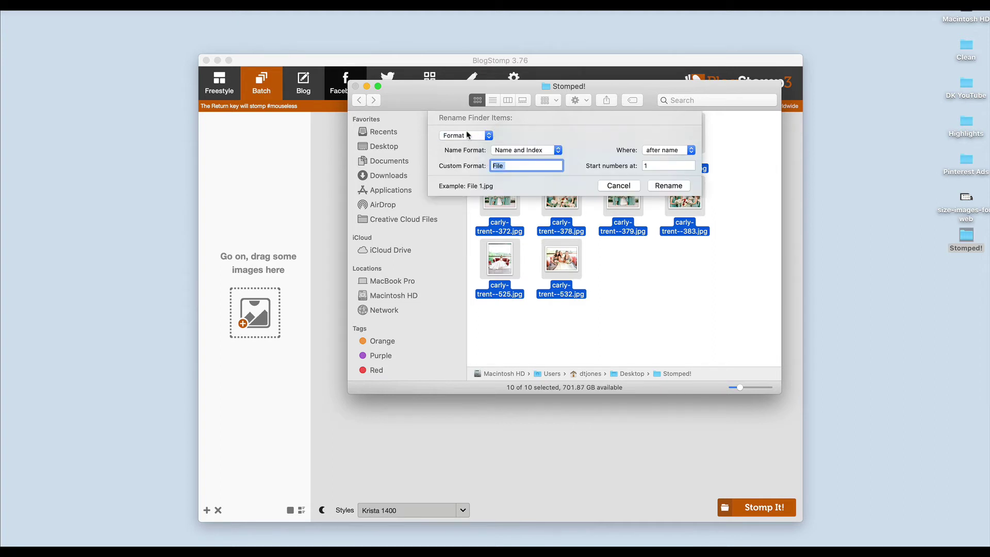
{"action": "left_click", "coordinate": [457, 136]}
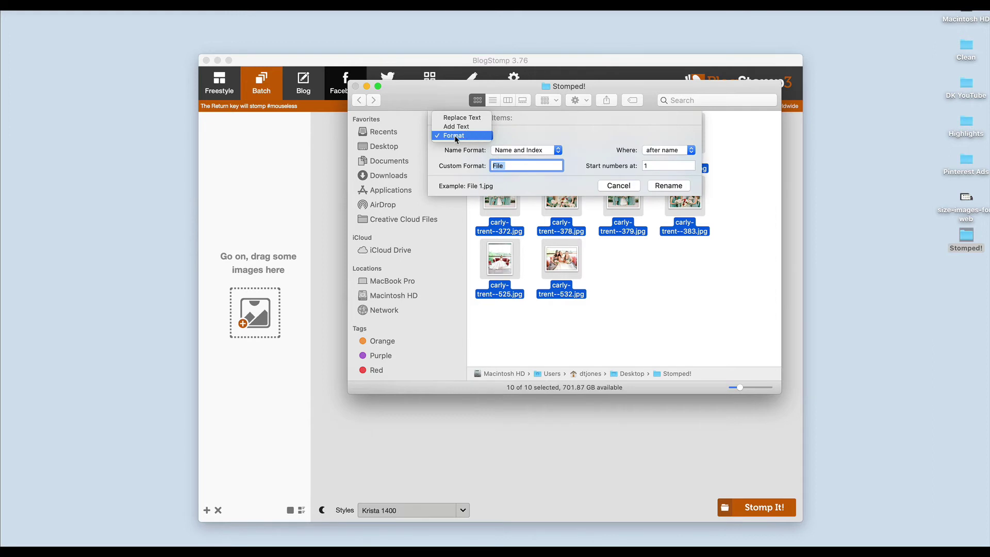
{"action": "left_click", "coordinate": [456, 136]}
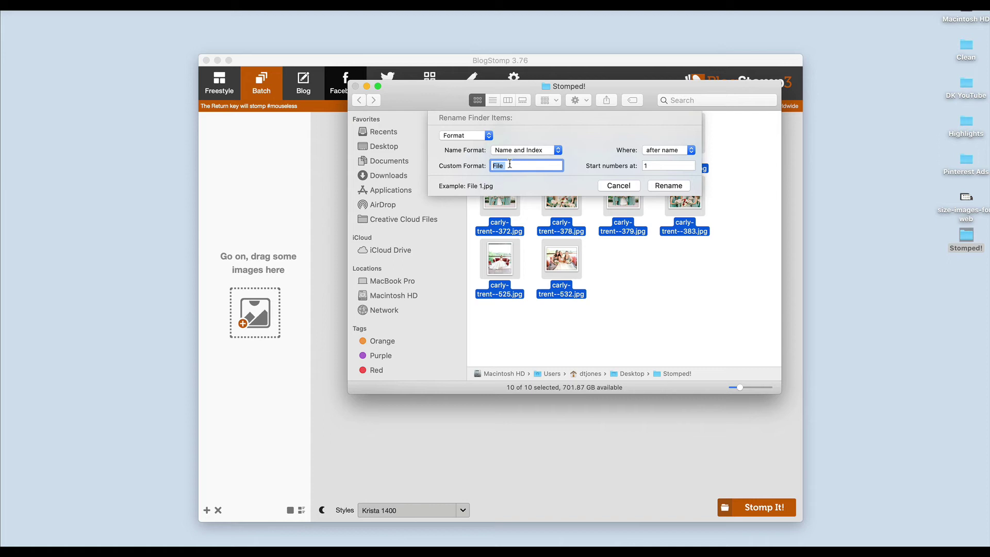
Enter 'washington-dc-wedding-chapel-winery-' as the custom name, correcting typos, with numbering starting at 1
{"action": "type", "text": "washington-dc-wedding-"}
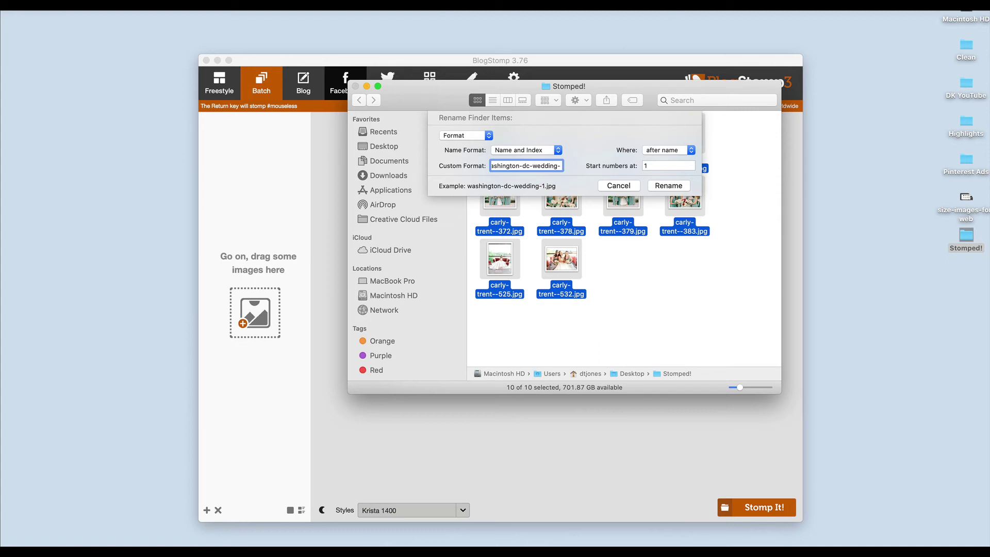
{"action": "type", "text": "ve"}
{"action": "type", "text": "nue"}
{"action": "key", "text": "BackSpace"}
{"action": "key", "text": "BackSpace"}
{"action": "key", "text": "BackSpace"}
{"action": "key", "text": "BackSpace"}
{"action": "key", "text": "BackSpace"}
{"action": "type", "text": "chapel-hill-win"}
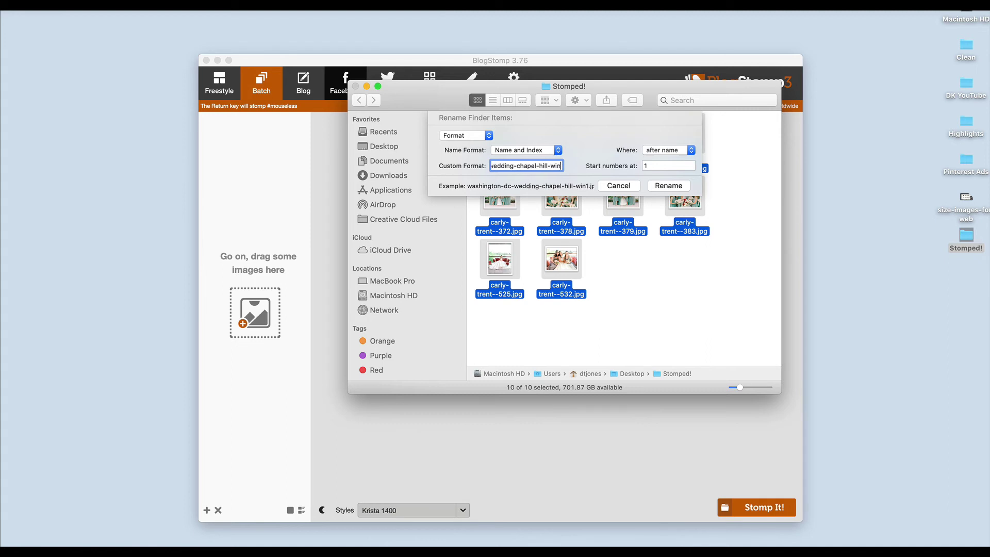
{"action": "type", "text": "ery"}
{"action": "left_click_drag", "start_coordinate": [528, 165], "coordinate": [467, 166]}
{"action": "left_click", "coordinate": [561, 170]}
{"action": "left_click_drag", "start_coordinate": [585, 167], "coordinate": [586, 167]}
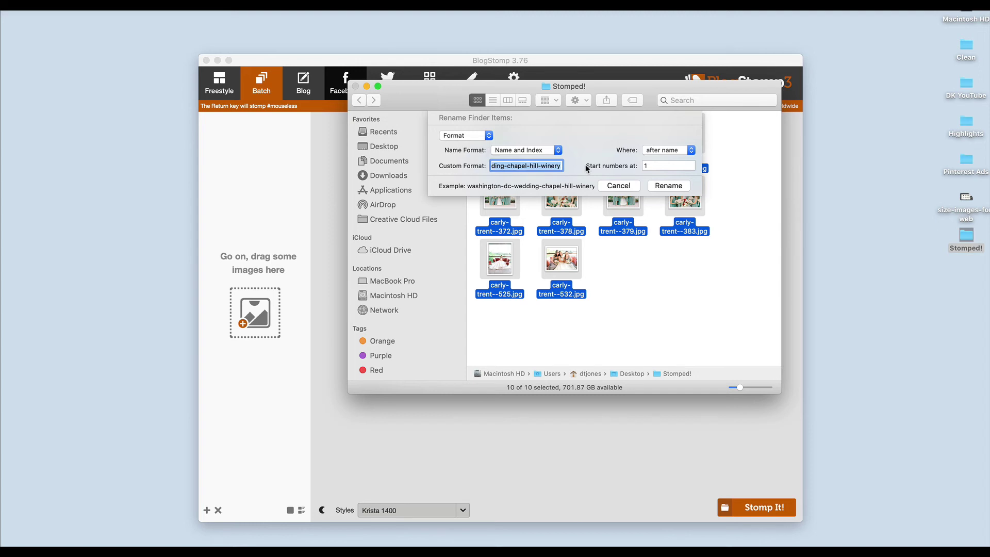
{"action": "left_click", "coordinate": [548, 168]}
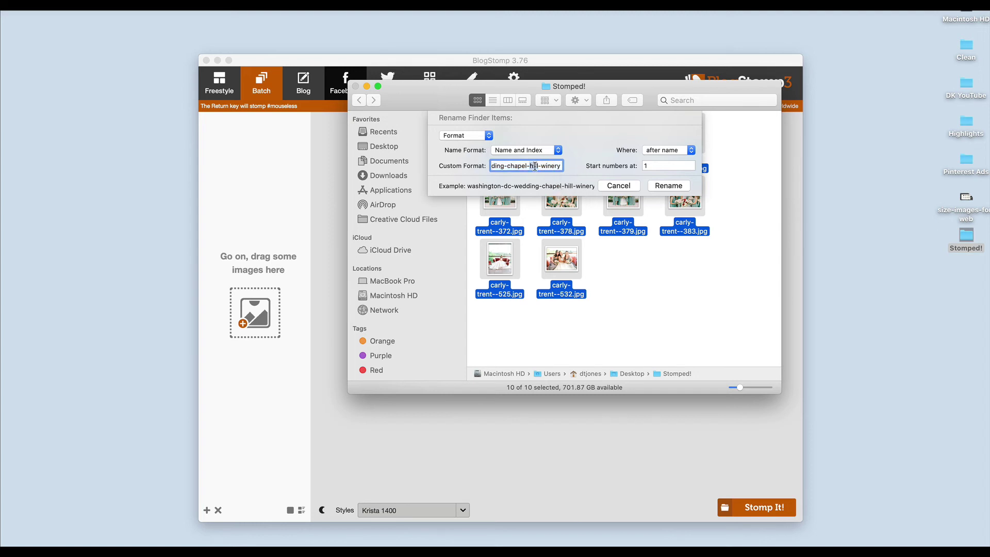
{"action": "key", "text": "BackSpace"}
{"action": "key", "text": "BackSpace"}
{"action": "key", "text": "BackSpace"}
{"action": "key", "text": "BackSpace"}
{"action": "key", "text": "BackSpace"}
{"action": "key", "text": "BackSpace"}
{"action": "type", "text": "l"}
{"action": "key", "text": "End"}
{"action": "type", "text": "-"}
Apply the washington-dc-wedding-chapel-winery-1 to -10 names to all ten photos
{"action": "left_click", "coordinate": [667, 187]}
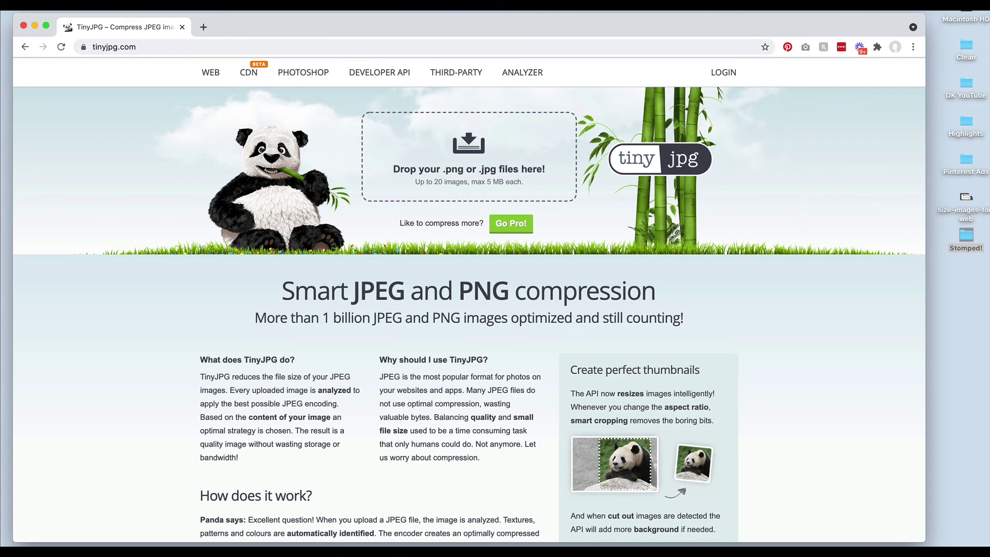
Compress the ten photos from the Stomped! folder on TinyJPG and download them all
{"action": "double_click", "coordinate": [965, 236]}
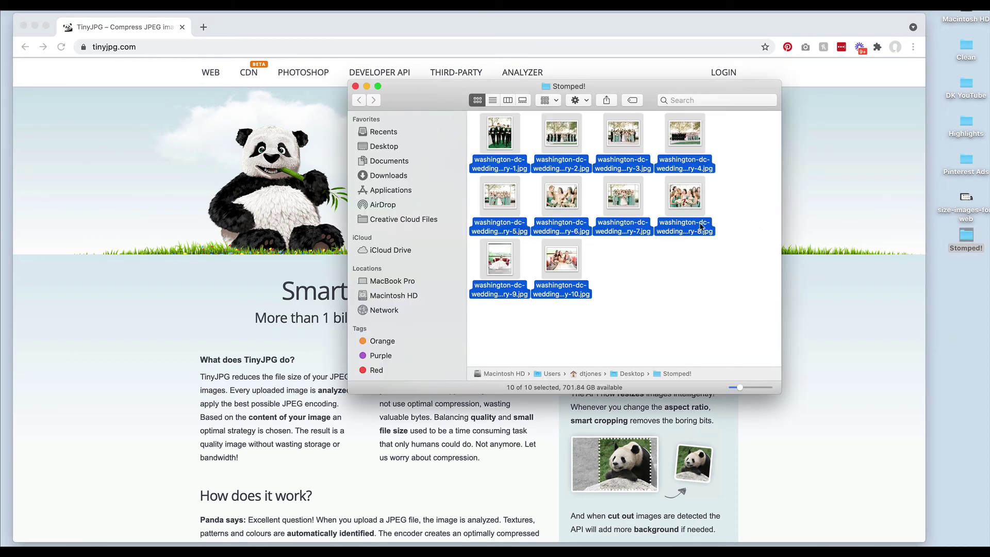
{"action": "left_click_drag", "start_coordinate": [651, 106], "coordinate": [852, 92]}
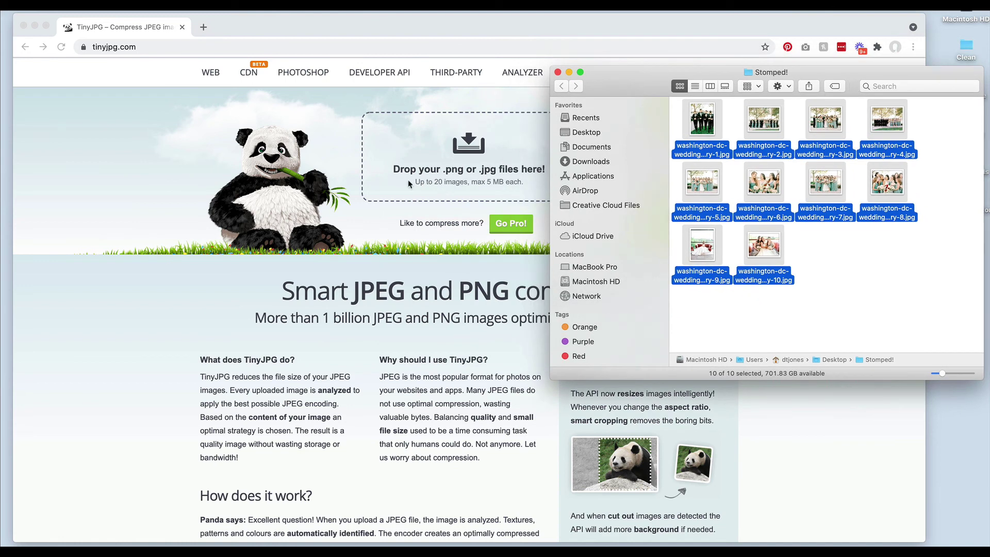
{"action": "left_click_drag", "start_coordinate": [701, 127], "coordinate": [447, 158]}
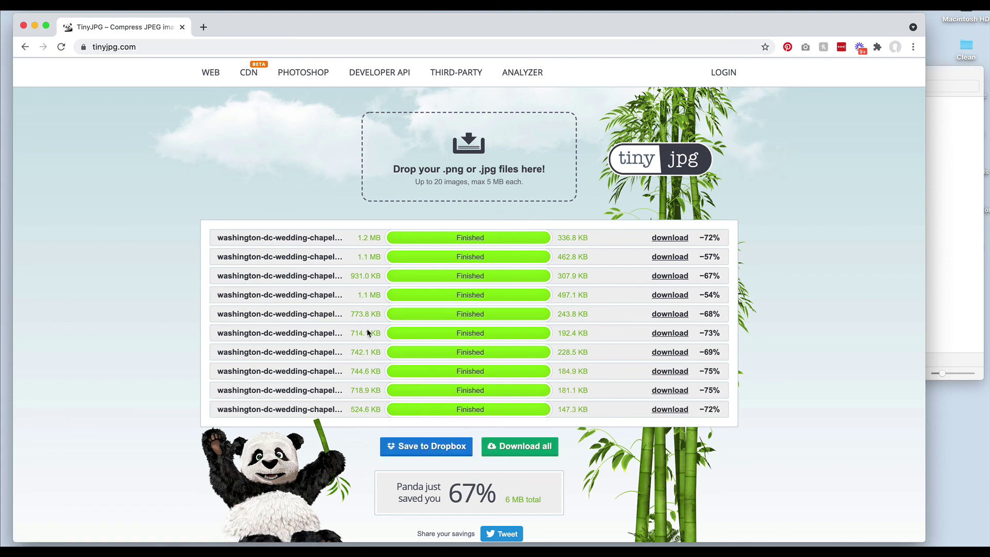
{"action": "scroll", "coordinate": [493, 335], "scroll_direction": "down", "scroll_amount": 2}
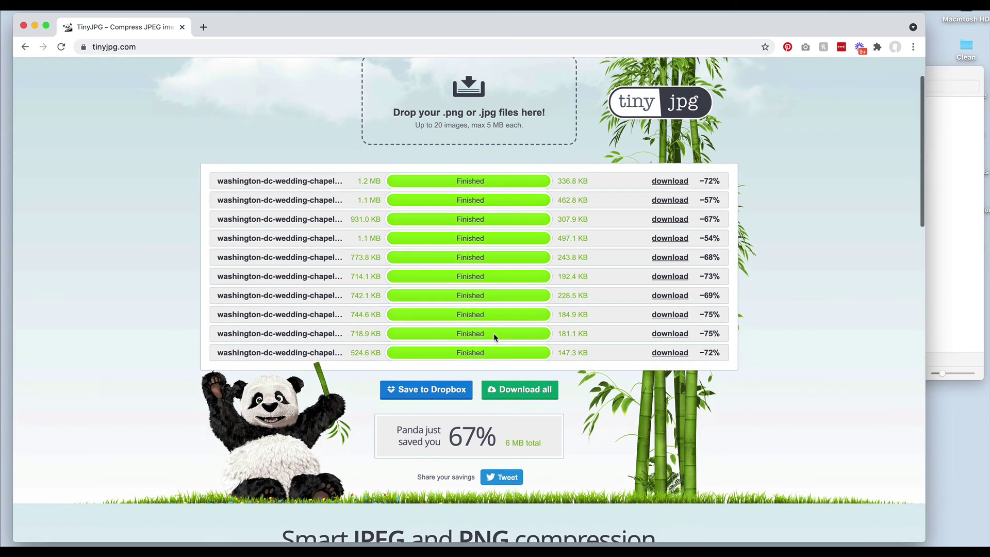
{"action": "left_click", "coordinate": [509, 389]}
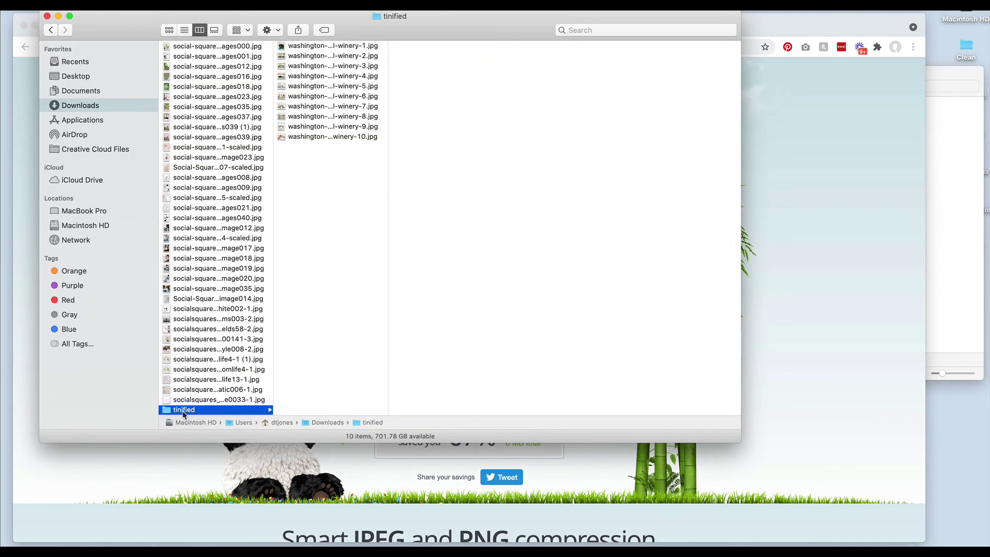
Step through the compressed tinified photos in Quick Look, from winery-1 onward
{"action": "left_click", "coordinate": [371, 47]}
{"action": "key", "text": "space"}
{"action": "key", "text": "Down"}
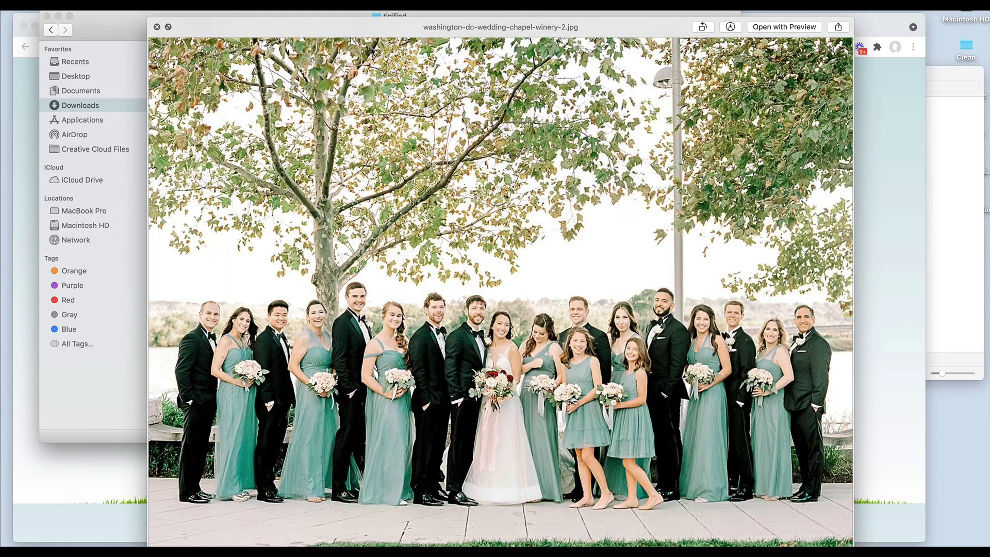
{"action": "key", "text": "Down"}
{"action": "key", "text": "Down"}
{"action": "key", "text": "Down"}
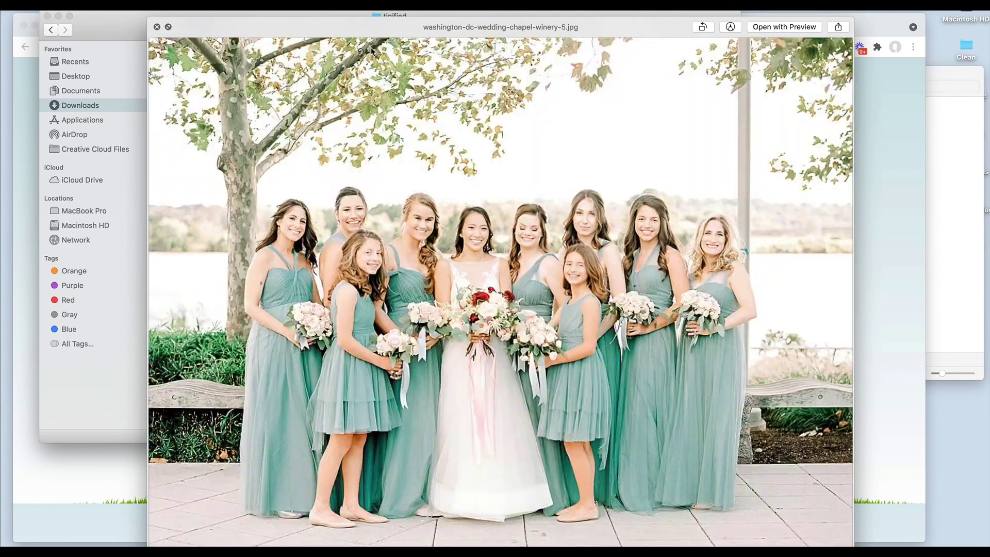
{"action": "key", "text": "Down"}
{"action": "key", "text": "Down"}
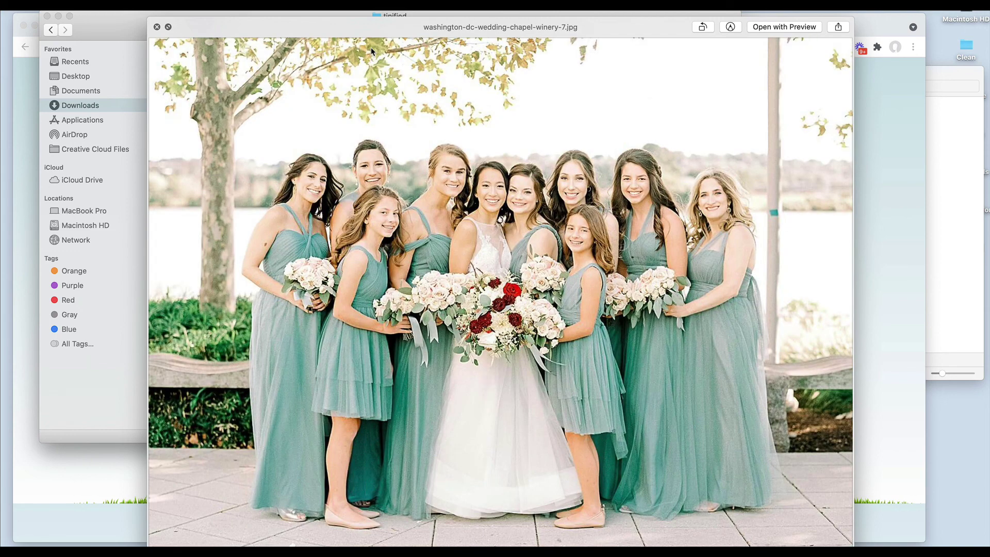
{"action": "key", "text": "Down"}
{"action": "key", "text": "Down"}
{"action": "key", "text": "Down"}
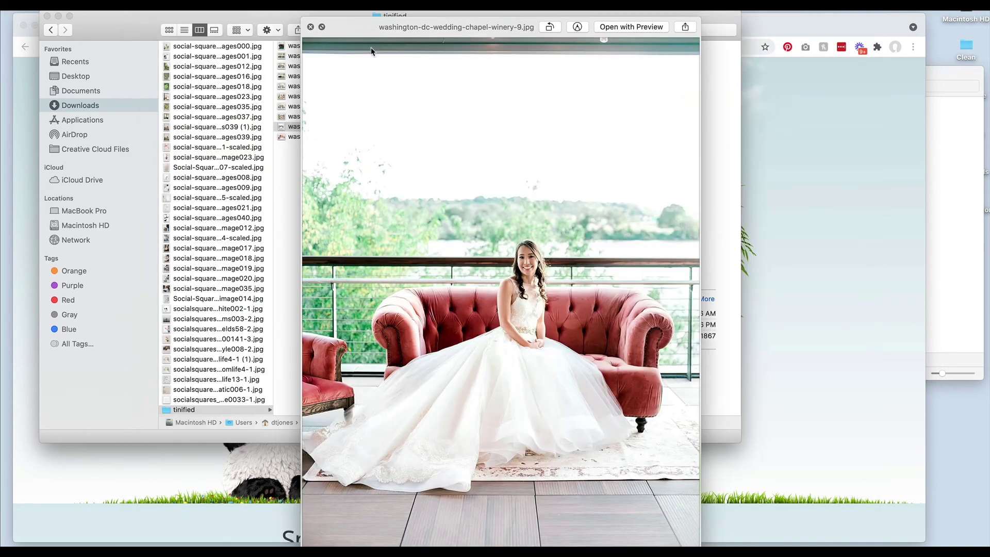
{"action": "key", "text": "space"}
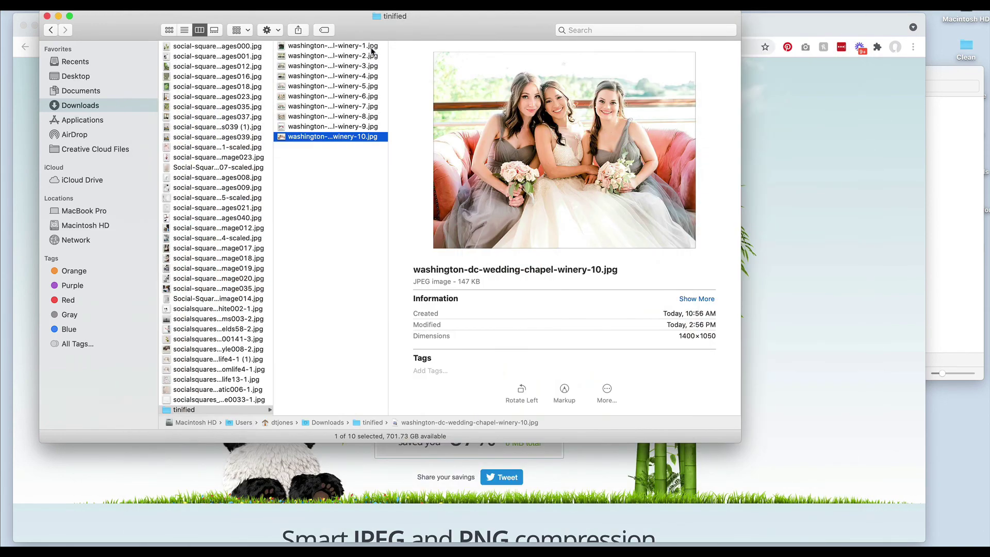